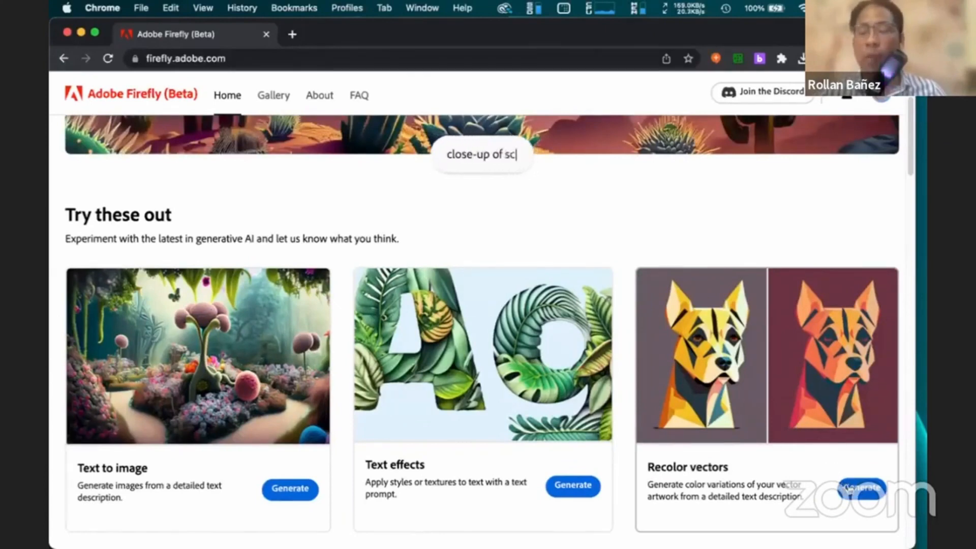
Open the Recolor vectors tool with the pink cat sample artwork and recolor it with the Sandy stone beach sample prompt.
{"action": "left_click", "coordinate": [861, 489]}
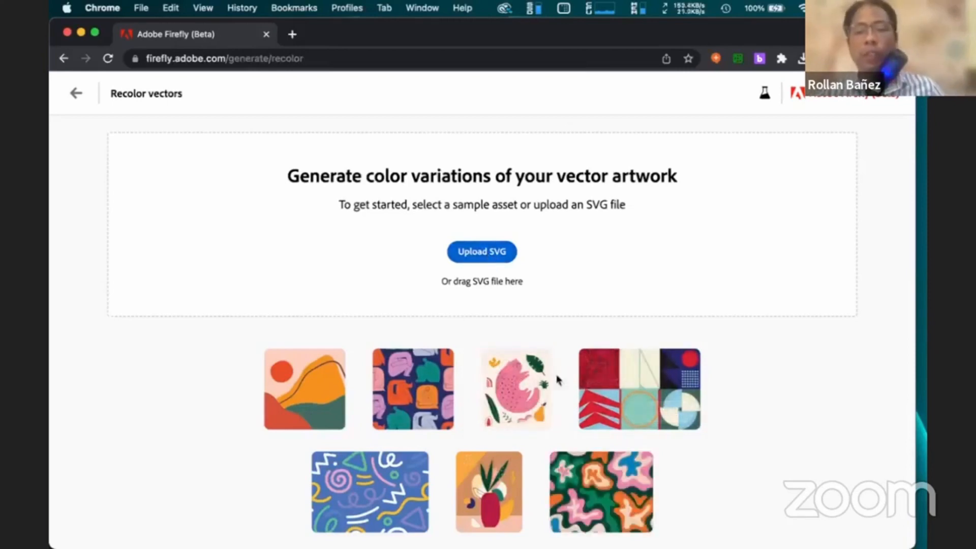
{"action": "mouse_move", "coordinate": [514, 399]}
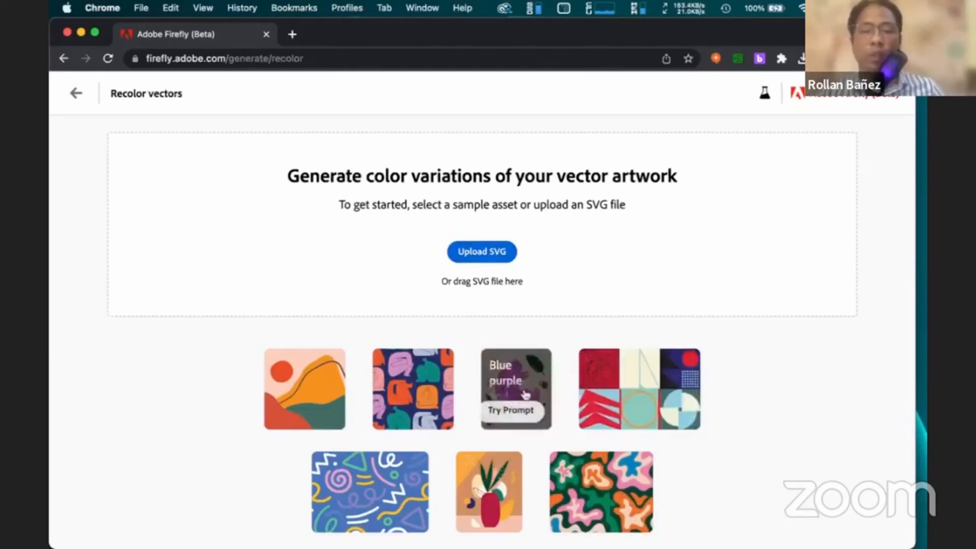
{"action": "left_click", "coordinate": [525, 395]}
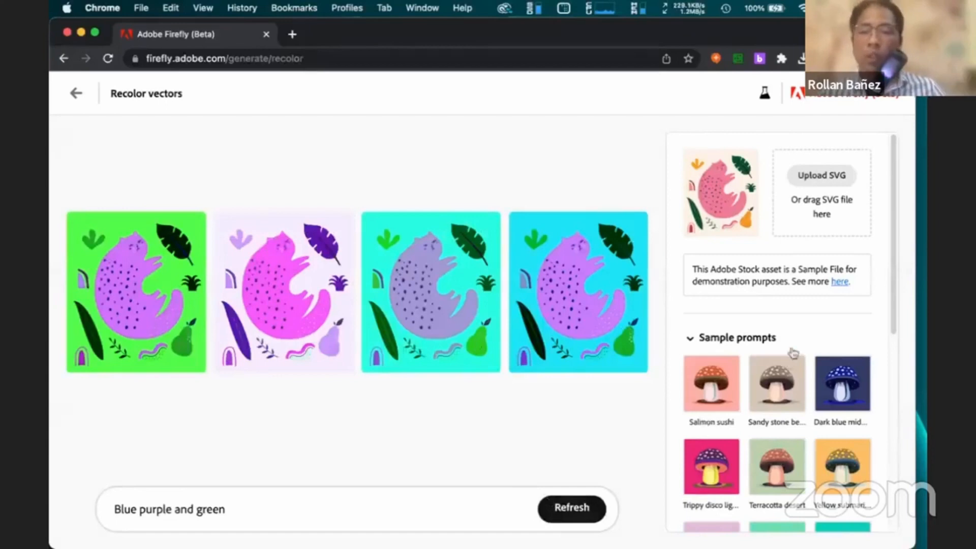
{"action": "scroll", "coordinate": [774, 322], "scroll_direction": "down", "scroll_amount": 3}
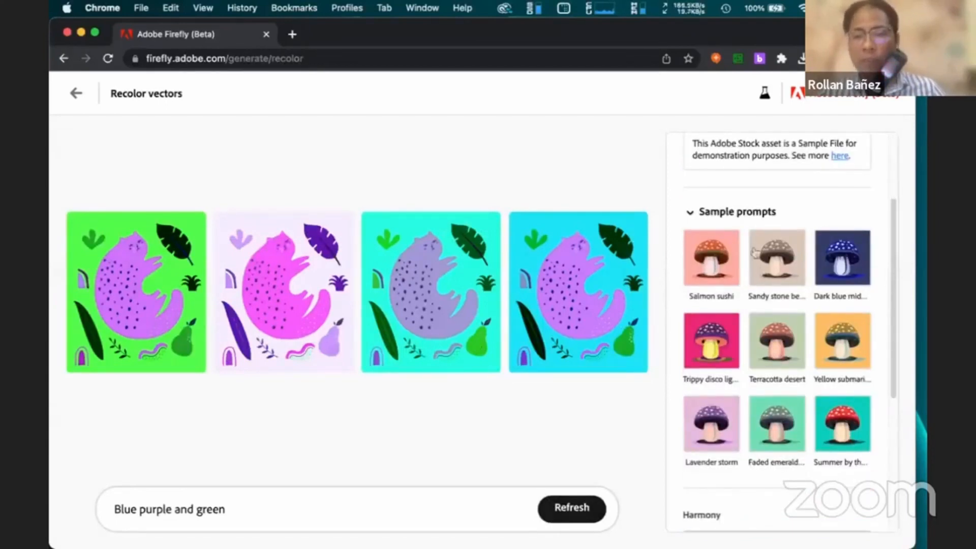
{"action": "left_click", "coordinate": [781, 284]}
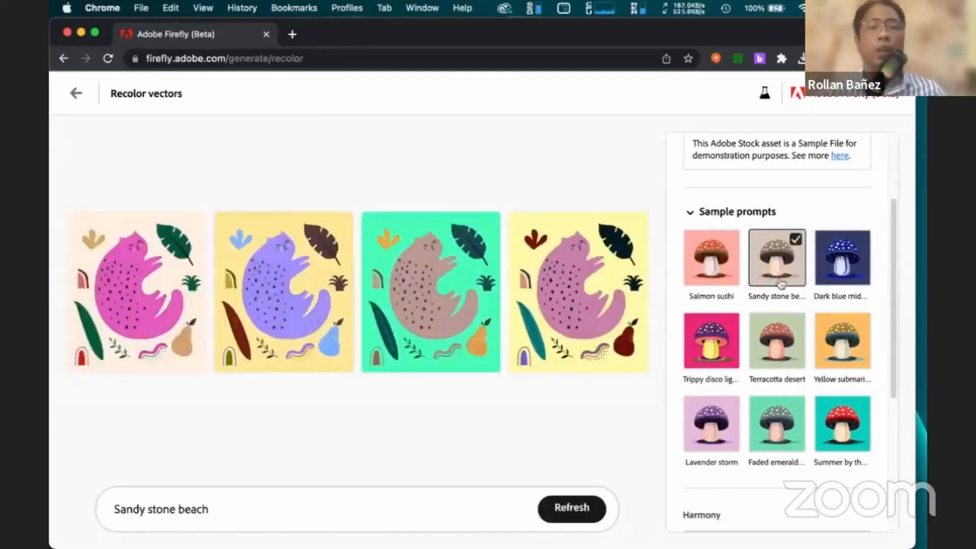
Replace the prompt with "colorful pastel inspired by Vigan Heritage" and generate new color variations of the cat artwork.
{"action": "left_click", "coordinate": [328, 501]}
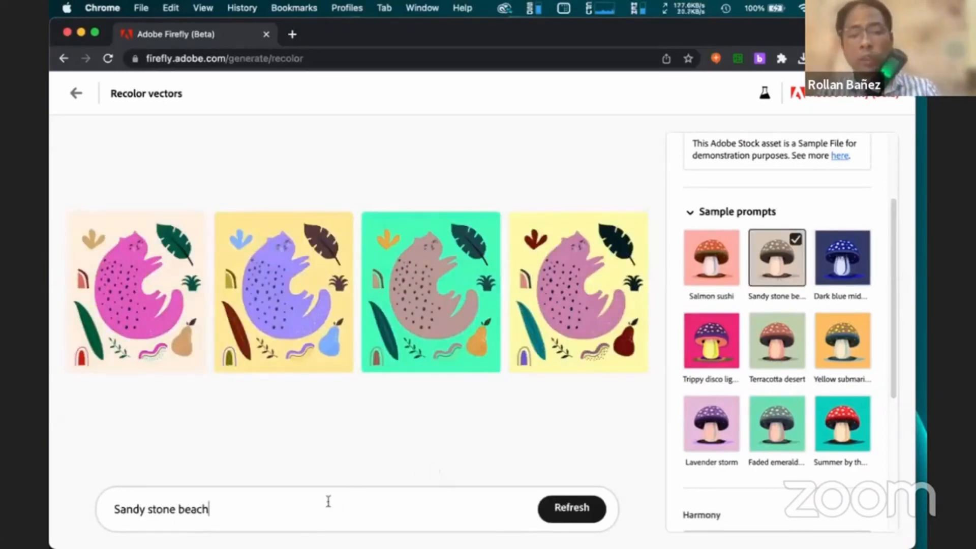
{"action": "left_click_drag", "start_coordinate": [313, 508], "coordinate": [97, 508]}
{"action": "key", "text": "BackSpace"}
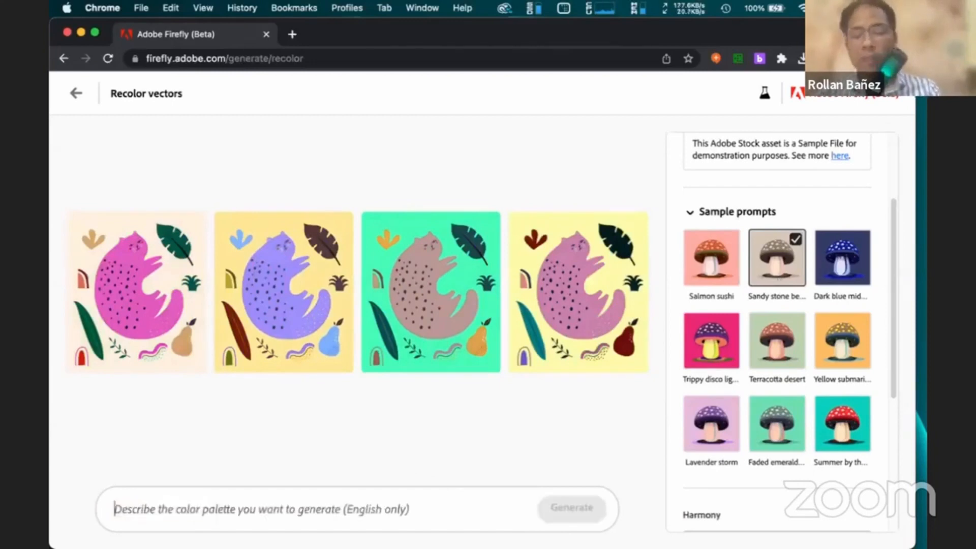
{"action": "type", "text": "colorf"}
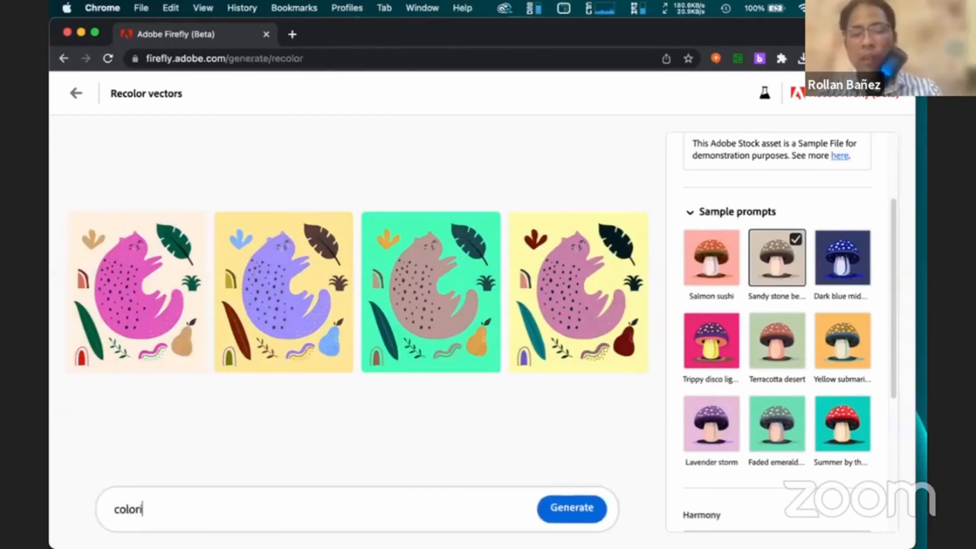
{"action": "type", "text": "ul pa"}
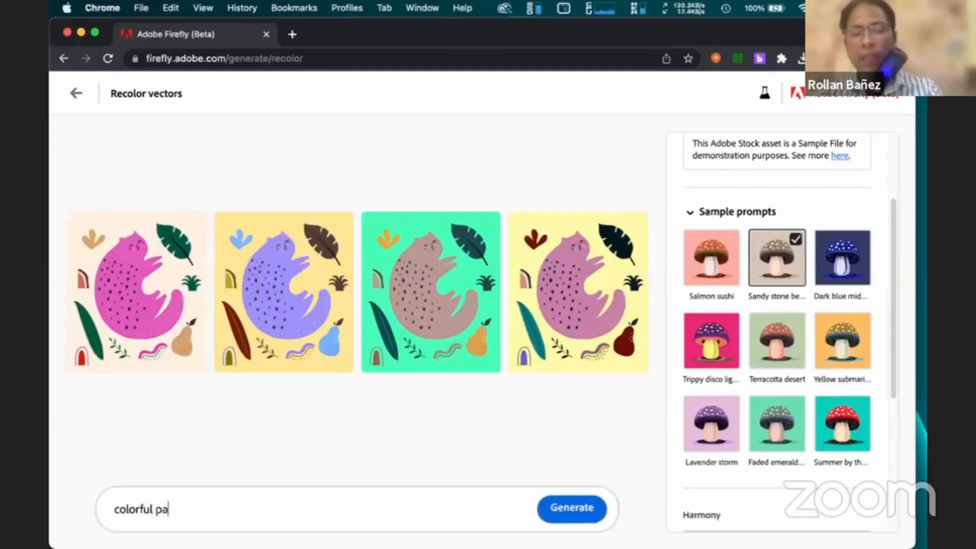
{"action": "type", "text": "st"}
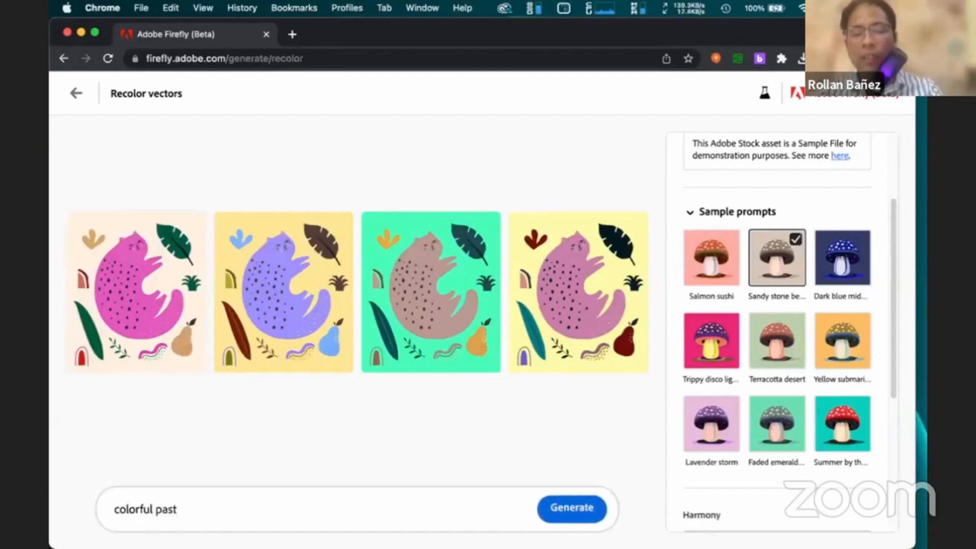
{"action": "type", "text": "el inspire"}
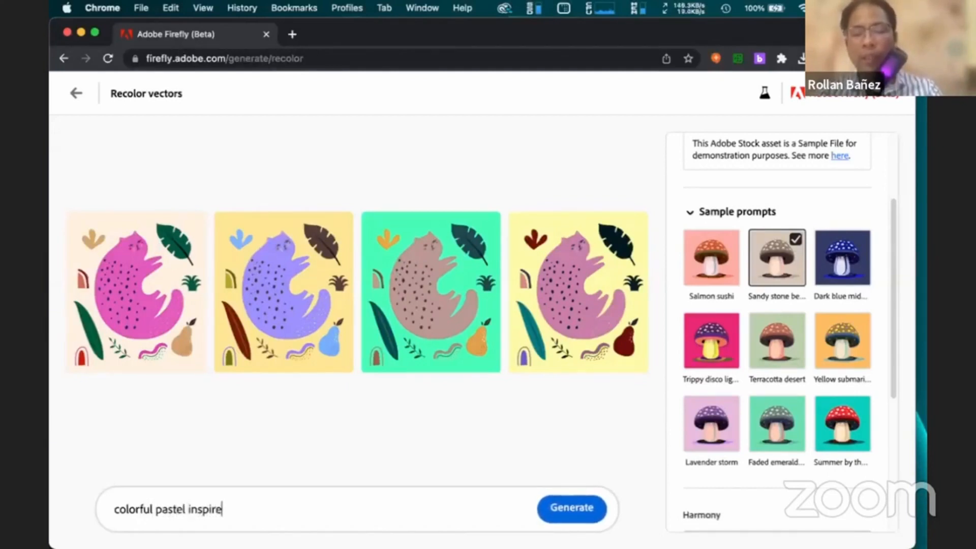
{"action": "type", "text": "d by Vig"}
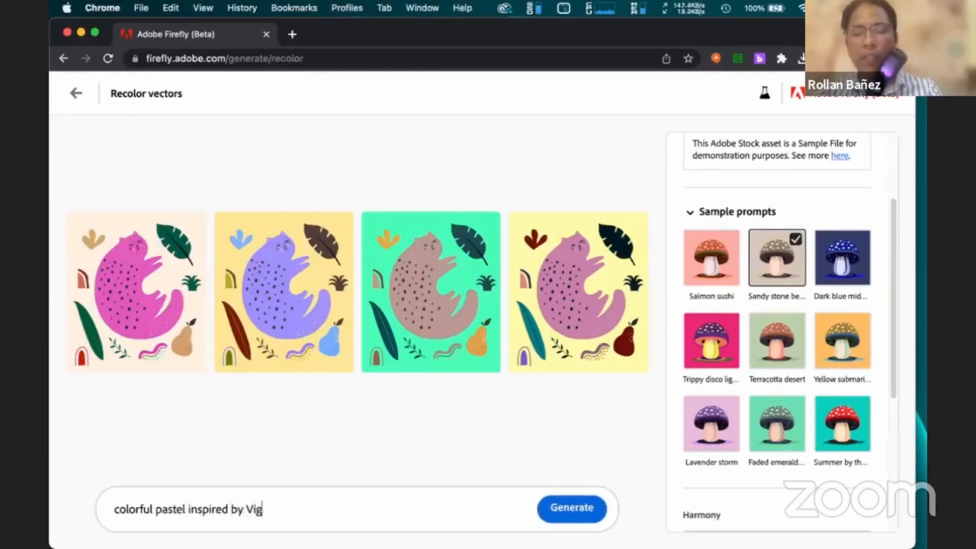
{"action": "type", "text": "an Herig"}
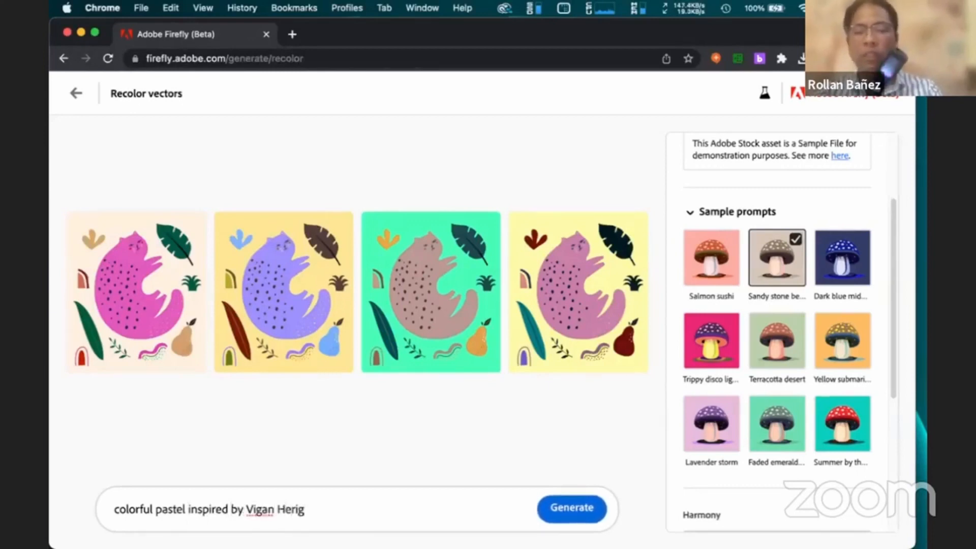
{"action": "key", "text": "BackSpace"}
{"action": "type", "text": "tage"}
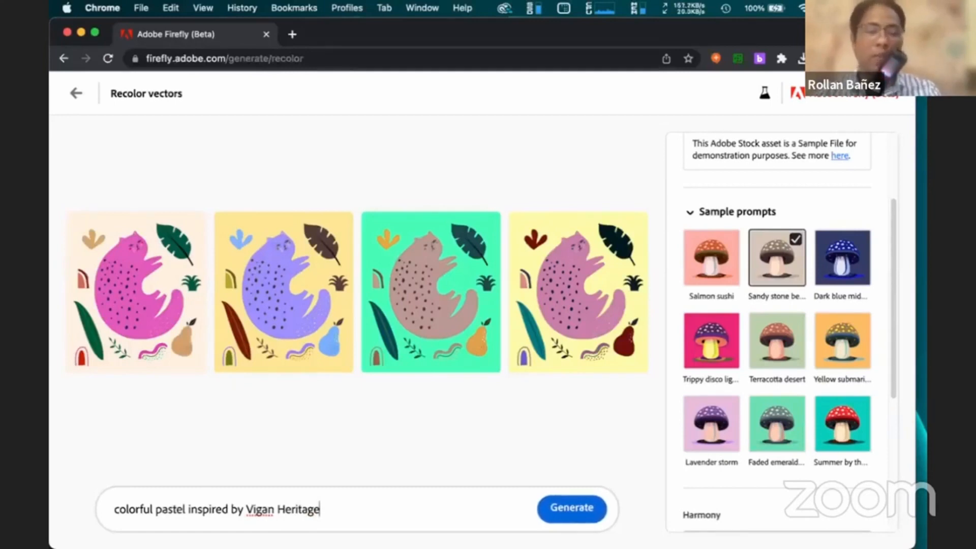
{"action": "left_click", "coordinate": [553, 512]}
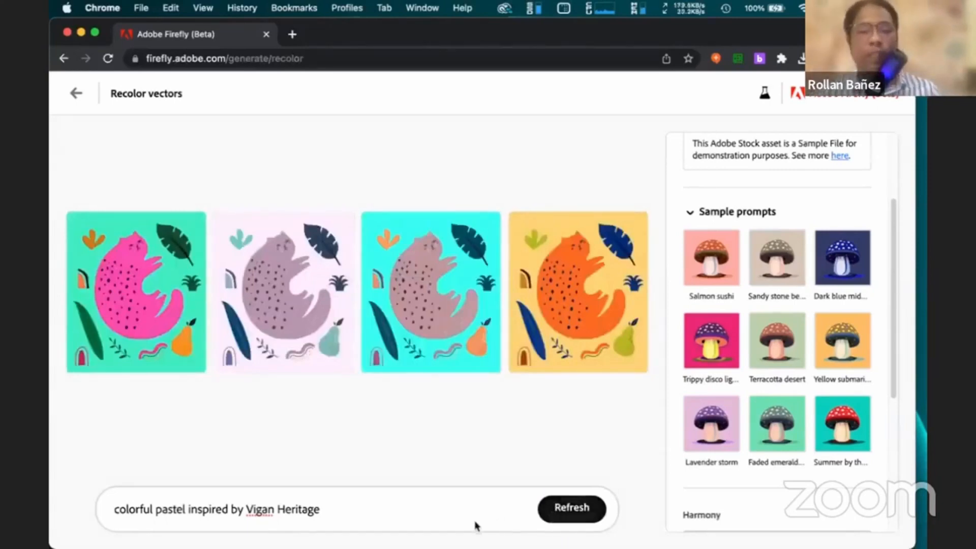
Replace the prompt with "inspired by coca cola logo" and generate new color variations.
{"action": "left_click_drag", "start_coordinate": [370, 504], "coordinate": [96, 507]}
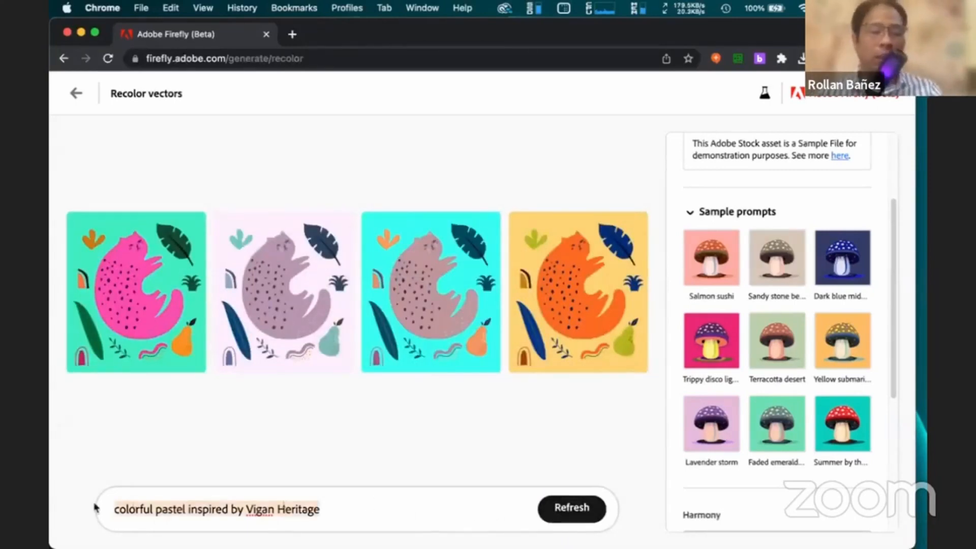
{"action": "key", "text": "BackSpace"}
{"action": "type", "text": "in"}
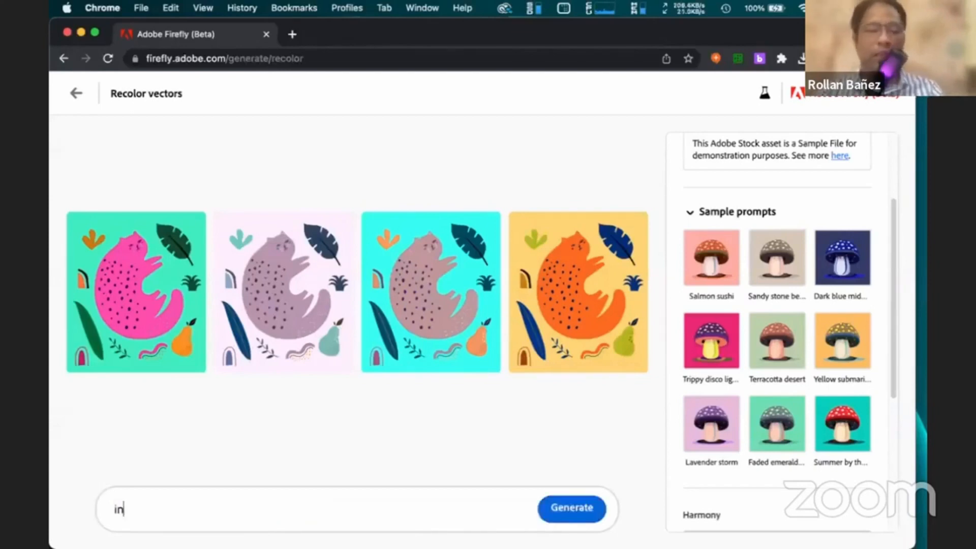
{"action": "type", "text": "spired by "}
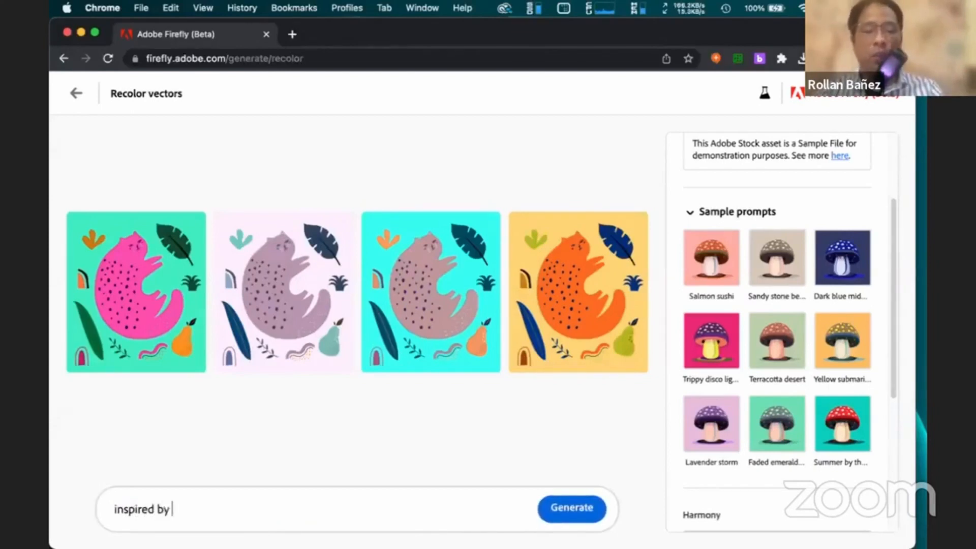
{"action": "type", "text": "colo"}
{"action": "key", "text": "BackSpace"}
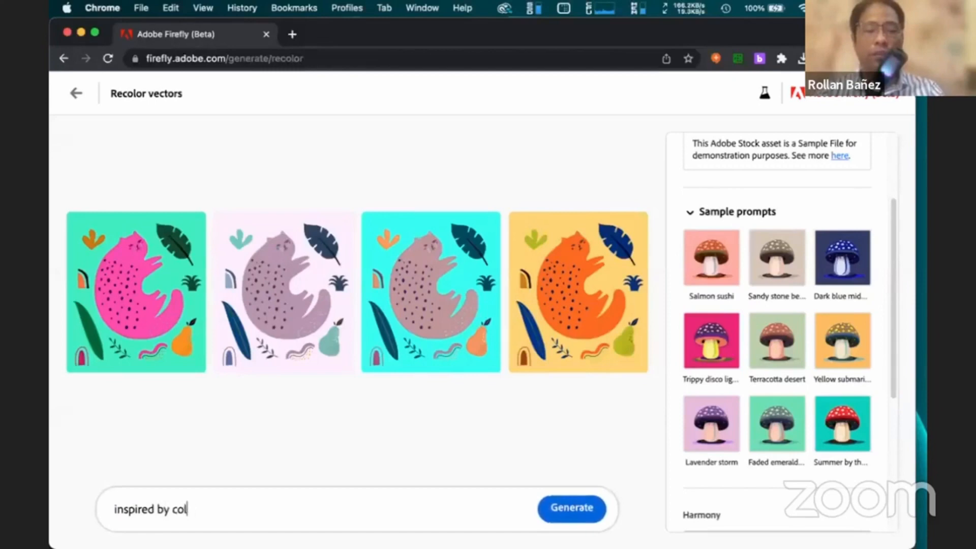
{"action": "key", "text": "BackSpace"}
{"action": "type", "text": "ca cola"}
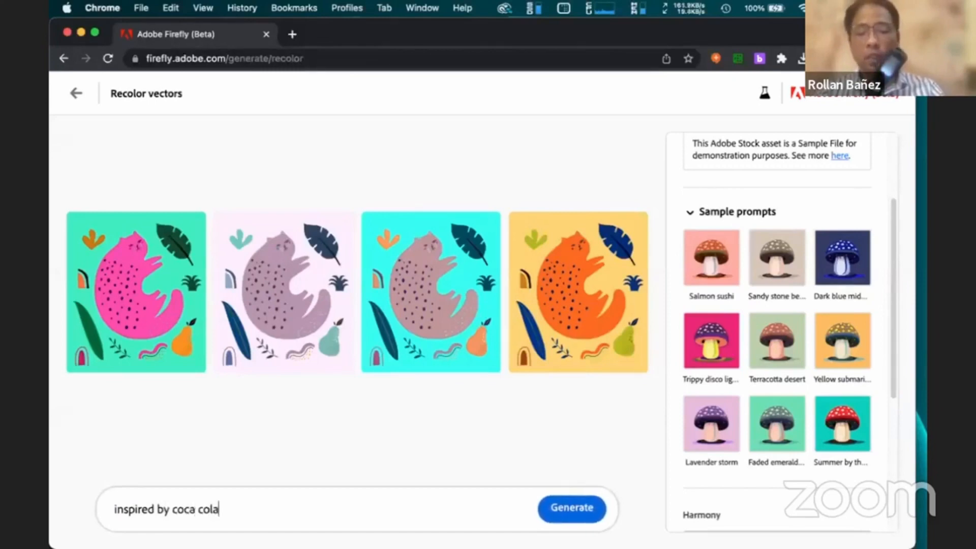
{"action": "type", "text": " logo"}
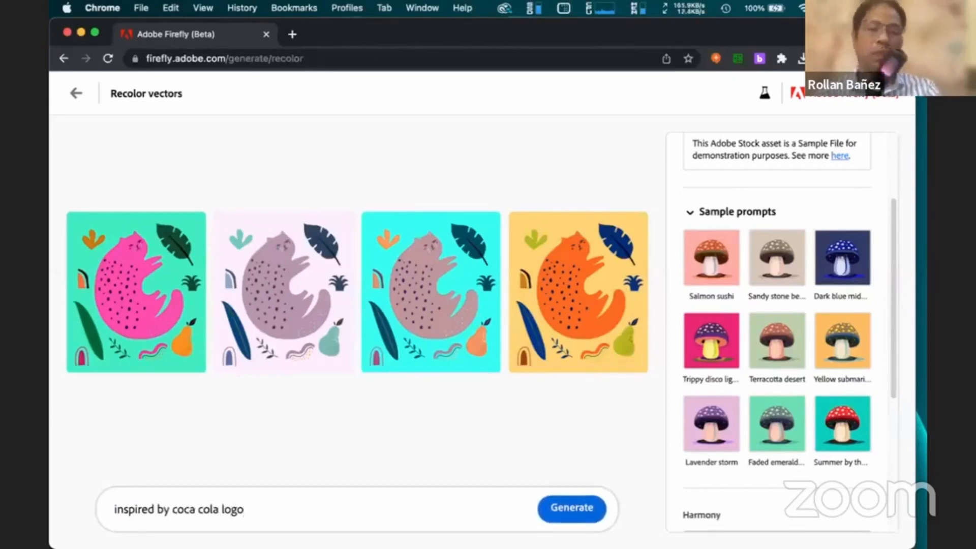
{"action": "left_click", "coordinate": [557, 506]}
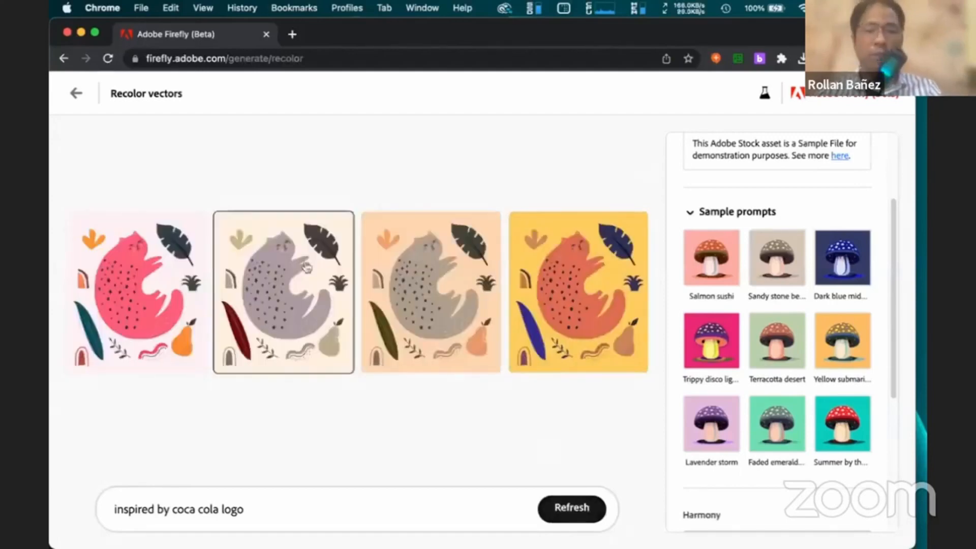
Shuffle the first cat variation's colors until it has a cyan background, and download that variation as an SVG file.
{"action": "mouse_move", "coordinate": [533, 315]}
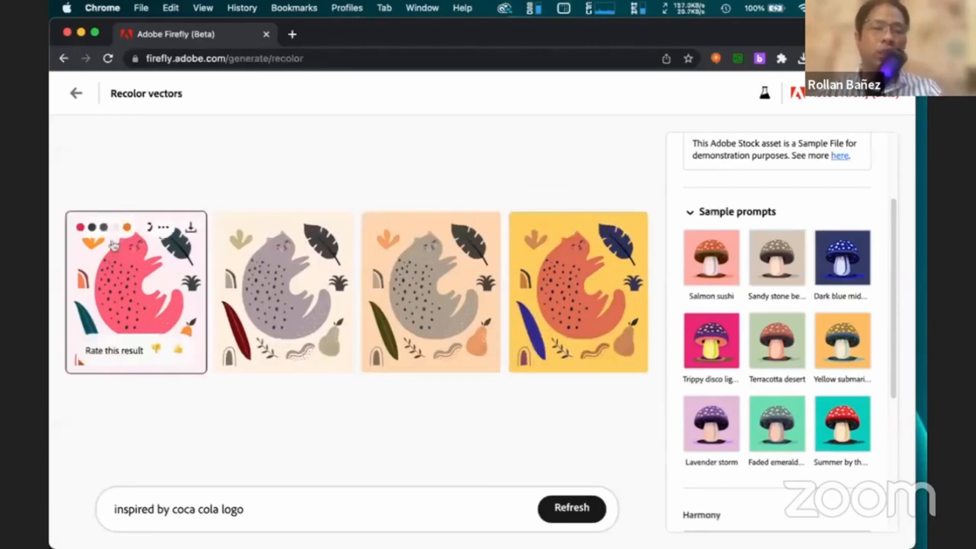
{"action": "mouse_move", "coordinate": [88, 237]}
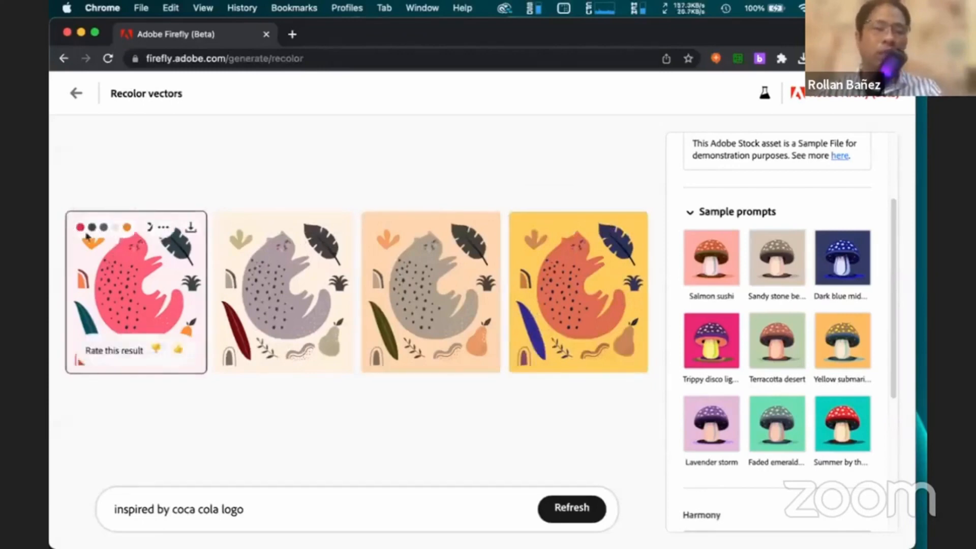
{"action": "left_click", "coordinate": [147, 230]}
{"action": "left_click", "coordinate": [148, 230]}
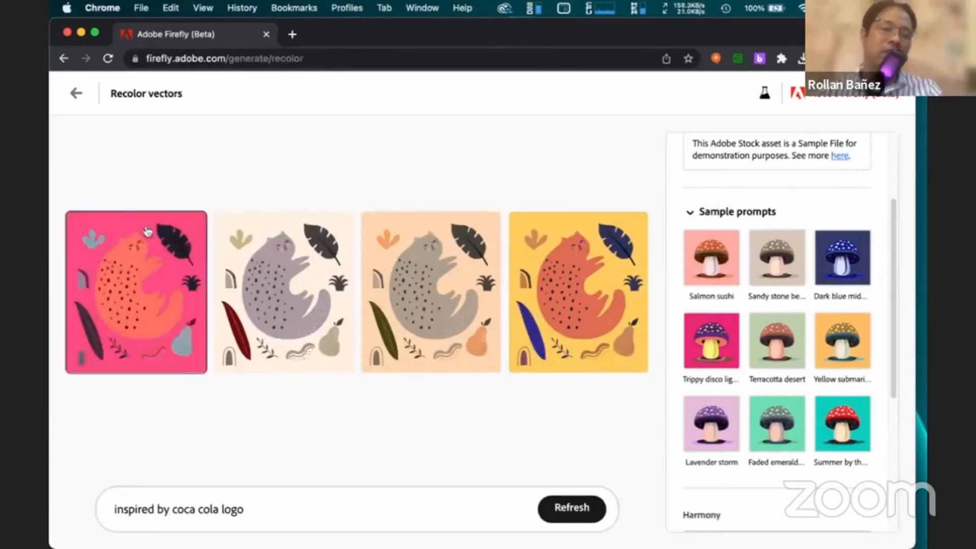
{"action": "left_click", "coordinate": [148, 230]}
{"action": "left_click", "coordinate": [147, 230]}
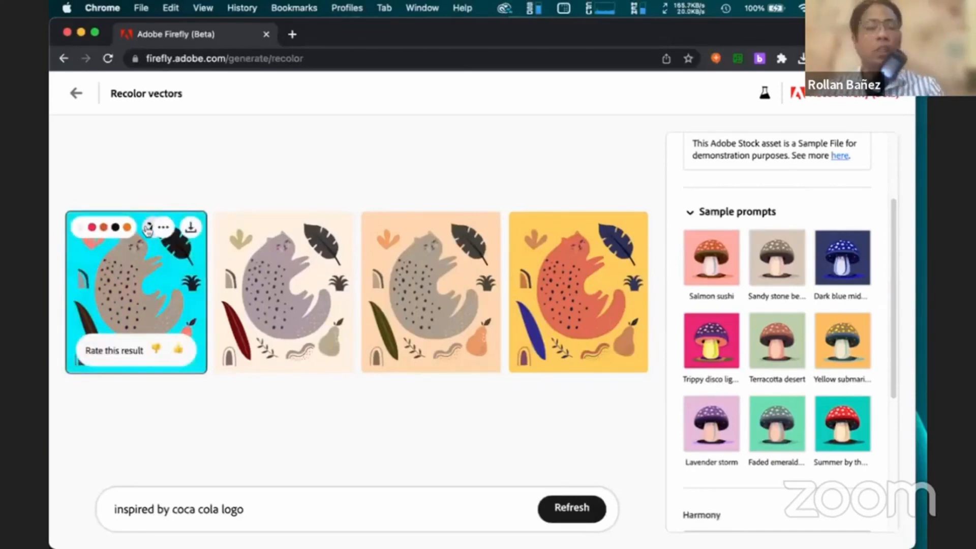
{"action": "left_click", "coordinate": [190, 229]}
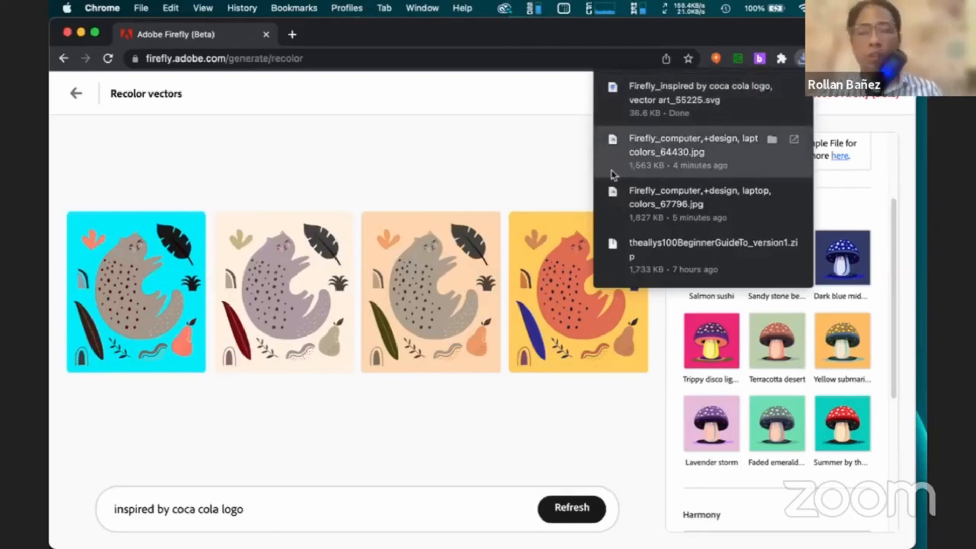
{"action": "left_click", "coordinate": [405, 168]}
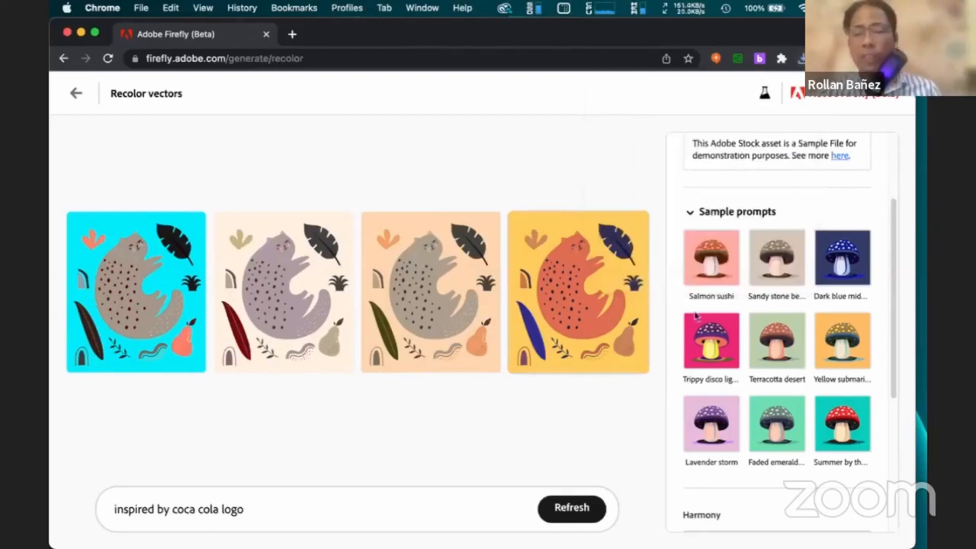
Recolor the cat artwork with the Trippy disco lights sample prompt, followed by Faded emerald city.
{"action": "left_click", "coordinate": [695, 339]}
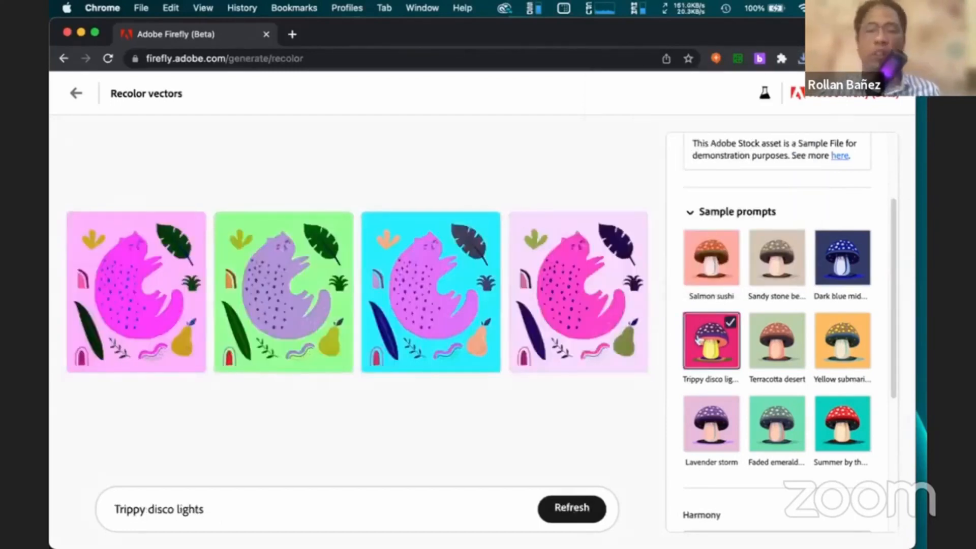
{"action": "left_click", "coordinate": [781, 427]}
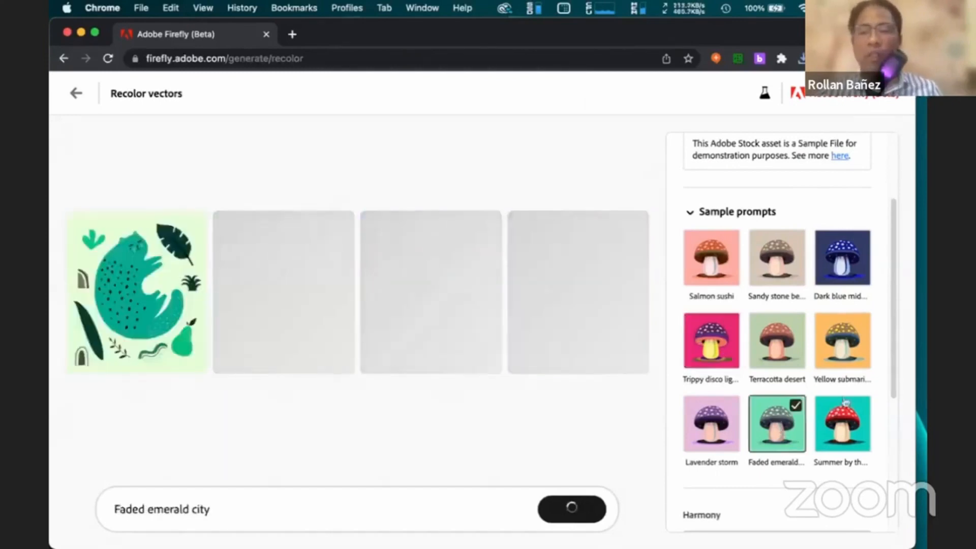
Try the Complementary color harmony on the Faded emerald city variations, and switch the harmony to Analogous.
{"action": "scroll", "coordinate": [885, 391], "scroll_direction": "down", "scroll_amount": 4}
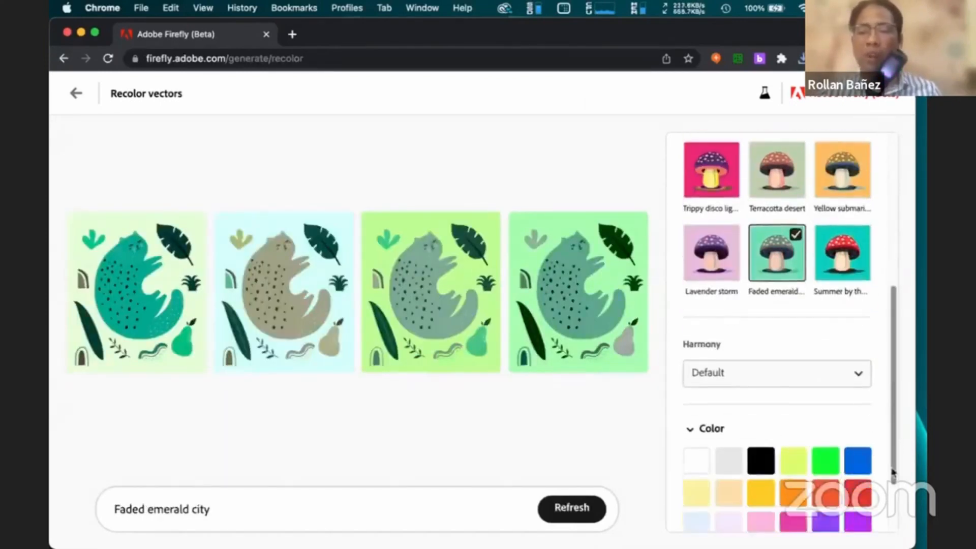
{"action": "left_click", "coordinate": [859, 347]}
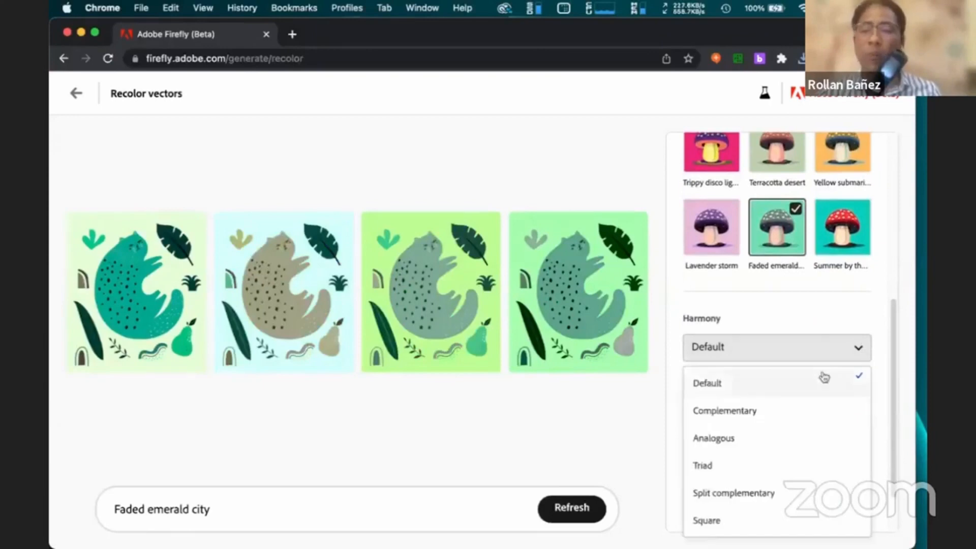
{"action": "left_click", "coordinate": [781, 412]}
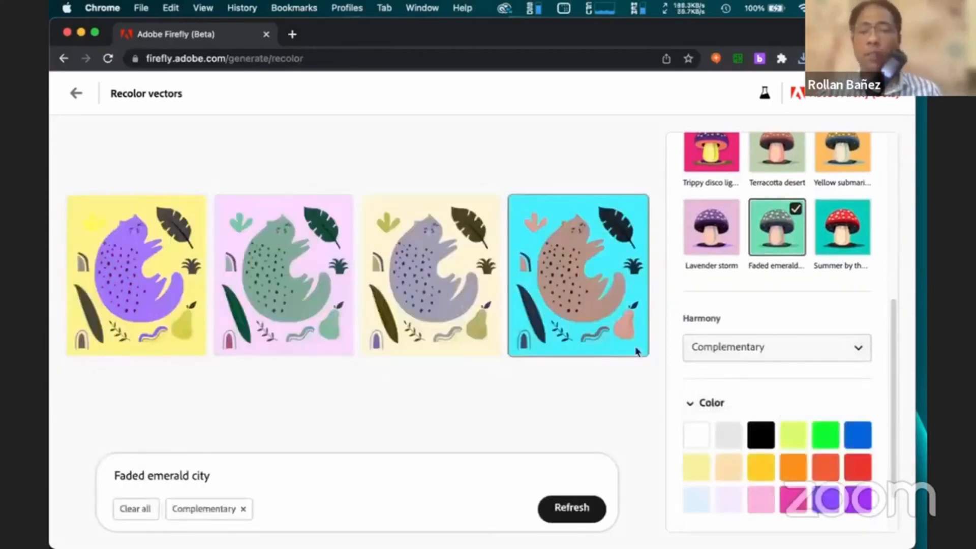
{"action": "left_click", "coordinate": [858, 351]}
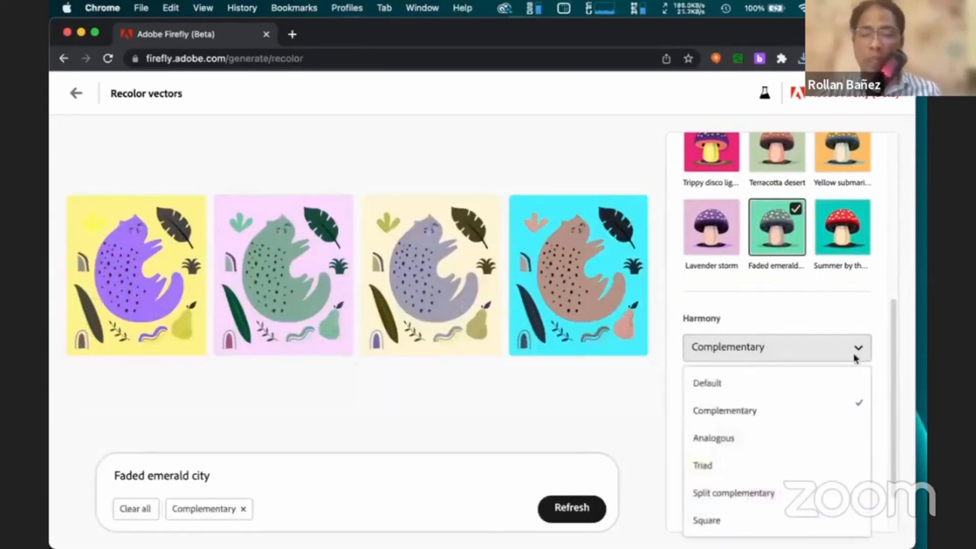
{"action": "left_click", "coordinate": [775, 435]}
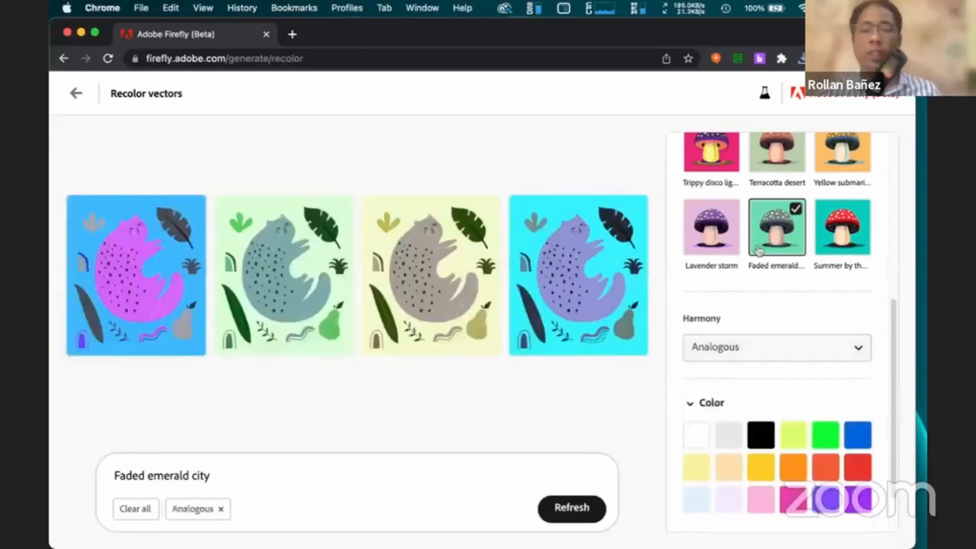
Switch the harmony of the Faded emerald city variations to Triad.
{"action": "left_click", "coordinate": [792, 346]}
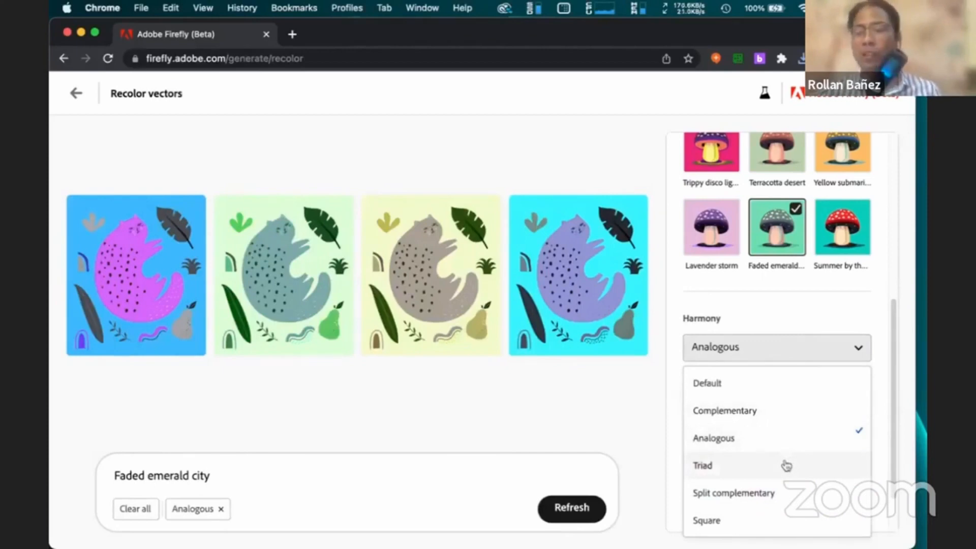
{"action": "left_click", "coordinate": [786, 466]}
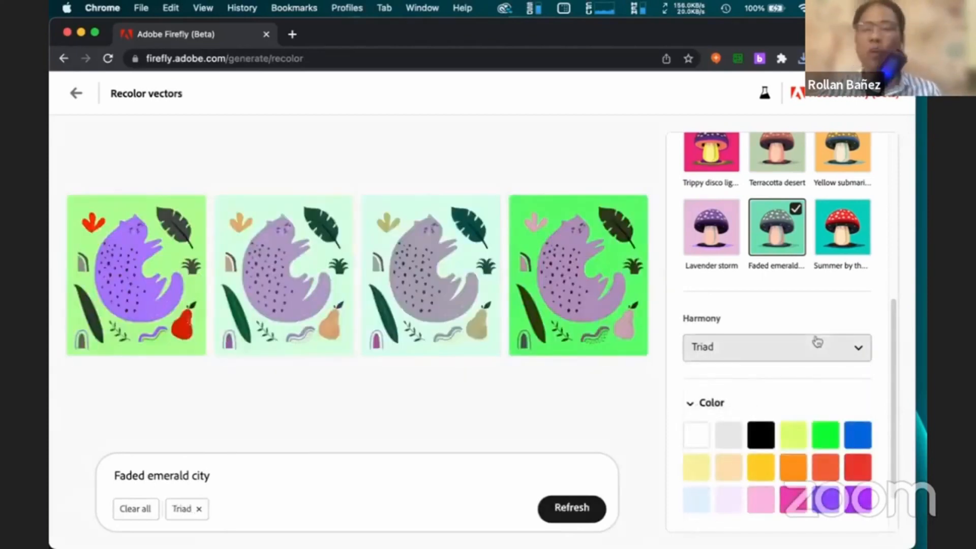
{"action": "left_click", "coordinate": [814, 349]}
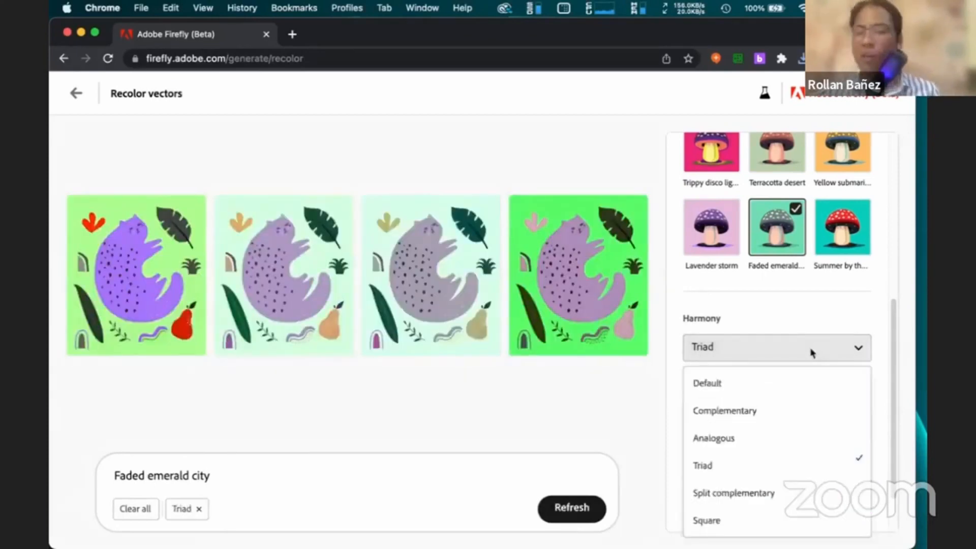
{"action": "left_click", "coordinate": [786, 294]}
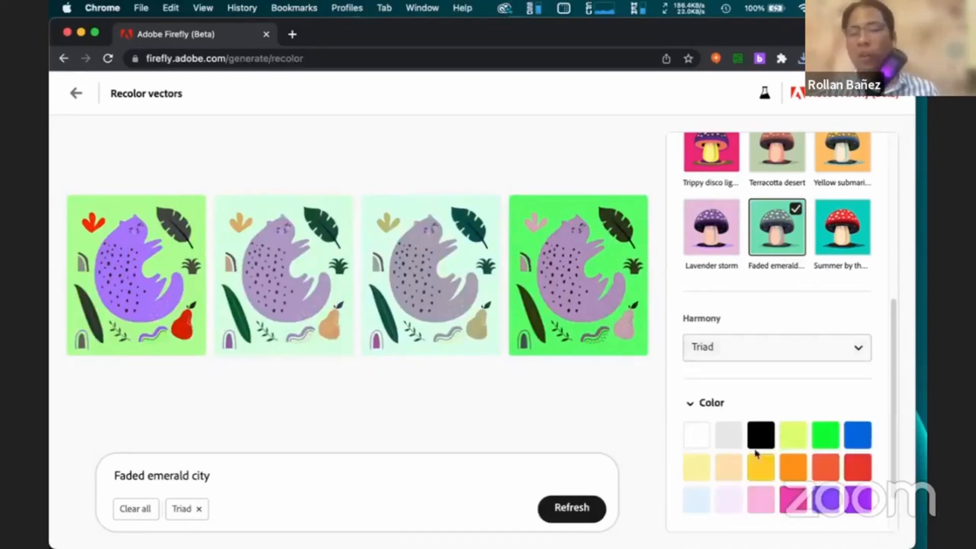
Add Light gray as a color for the cat variations and shuffle the fourth variation's colors twice.
{"action": "left_click", "coordinate": [739, 445]}
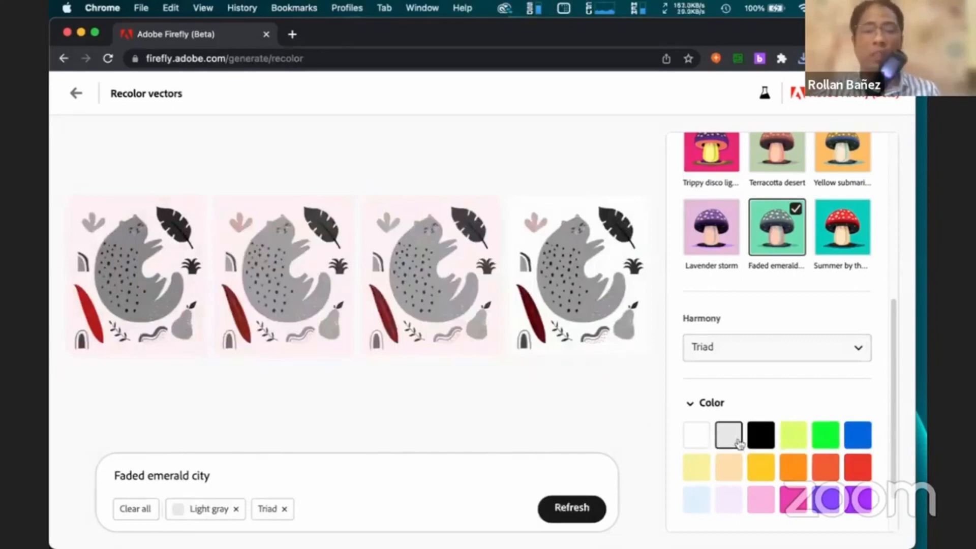
{"action": "mouse_move", "coordinate": [579, 239]}
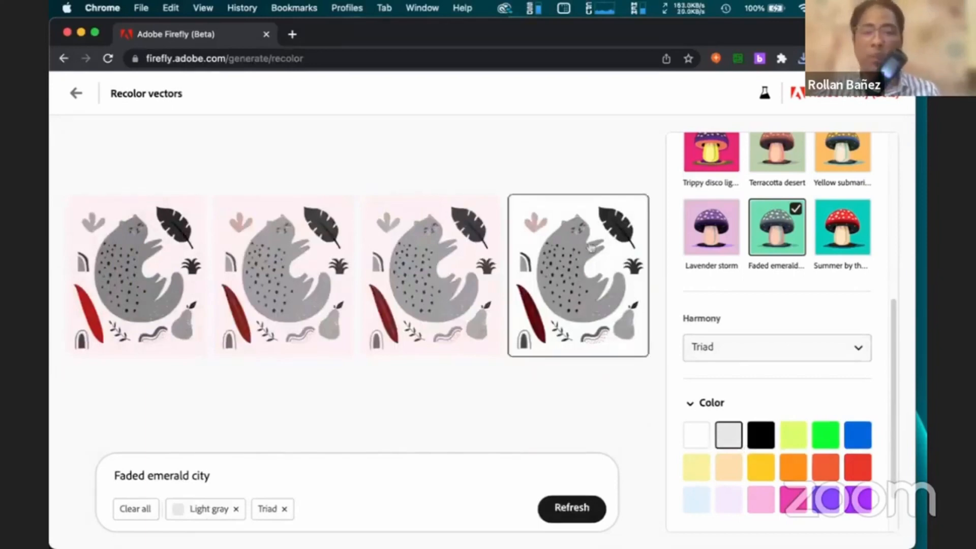
{"action": "left_click", "coordinate": [588, 215]}
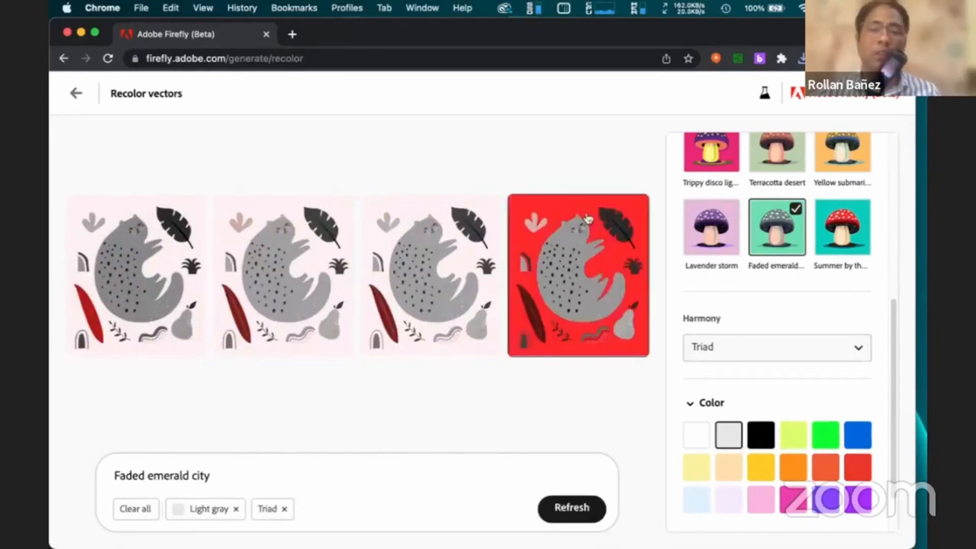
{"action": "left_click", "coordinate": [588, 215]}
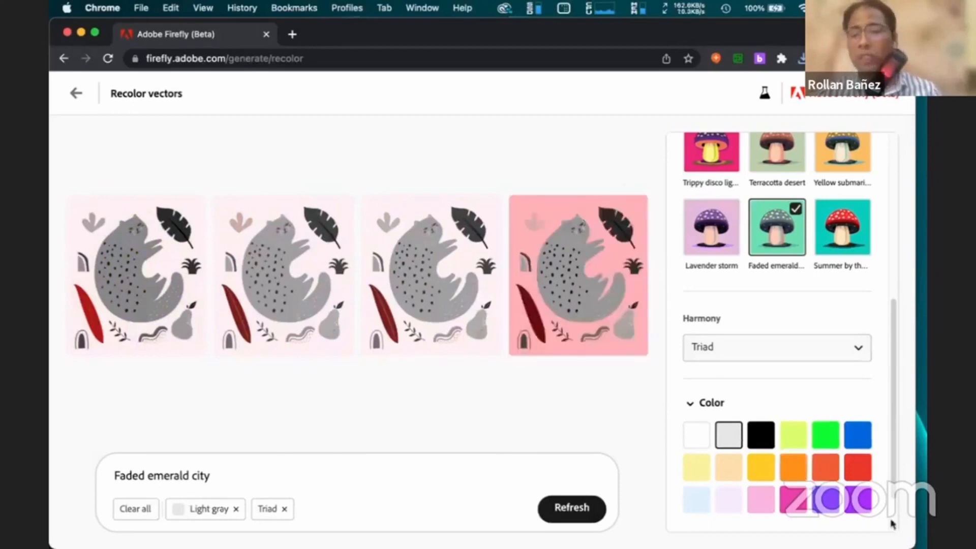
Add Green to the chosen colors and shuffle the colors of the fourth cat variation once.
{"action": "left_click", "coordinate": [826, 435]}
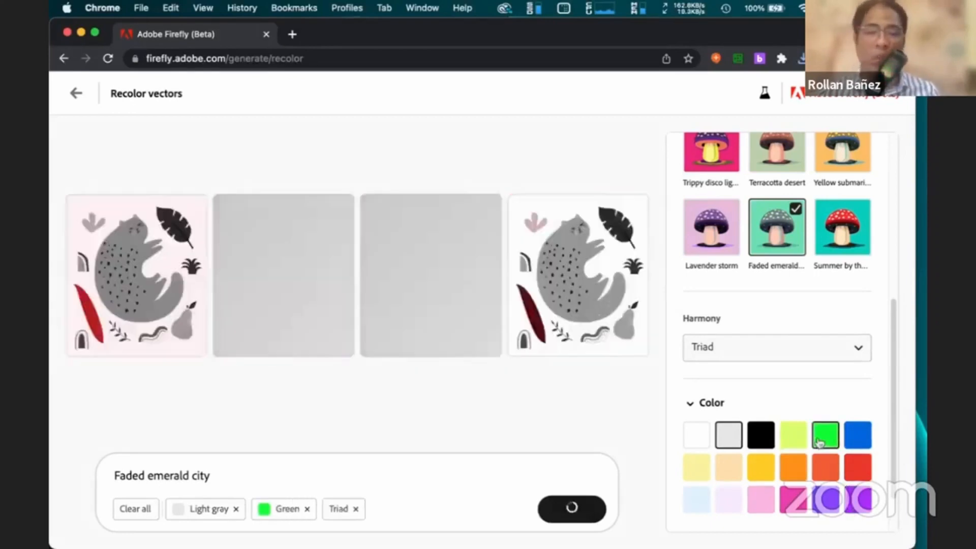
{"action": "mouse_move", "coordinate": [535, 237]}
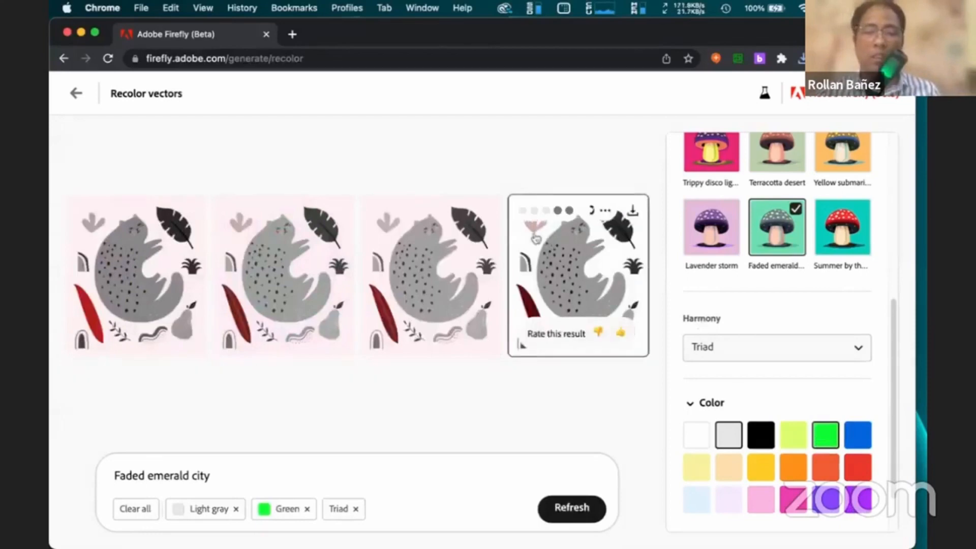
{"action": "left_click", "coordinate": [591, 210]}
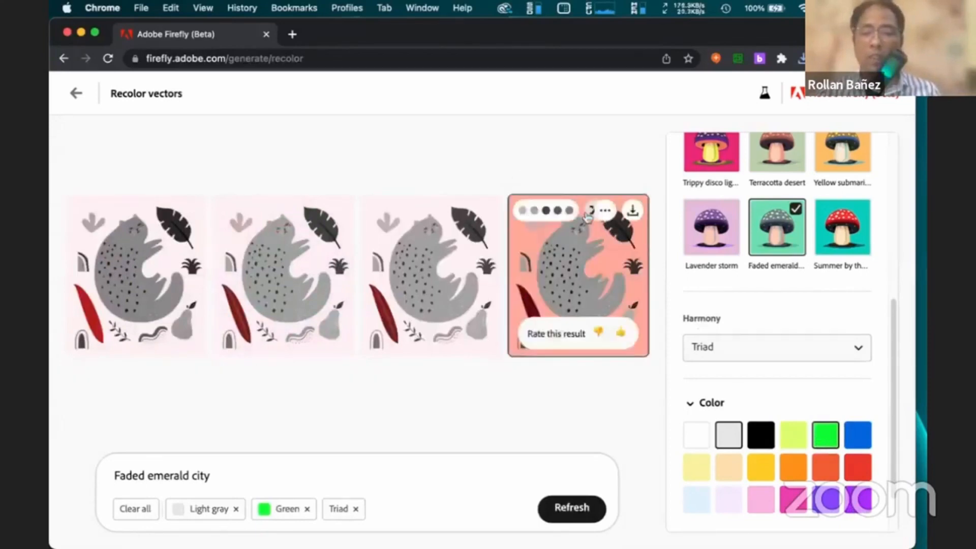
Add Light lime and Black to the chosen colors, and set the harmony back to Default.
{"action": "left_click", "coordinate": [790, 438]}
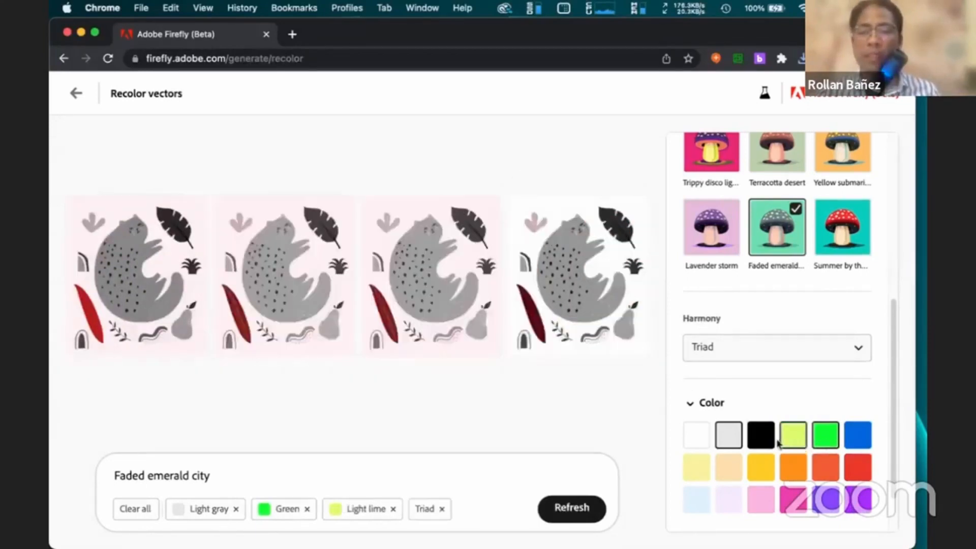
{"action": "left_click", "coordinate": [765, 438]}
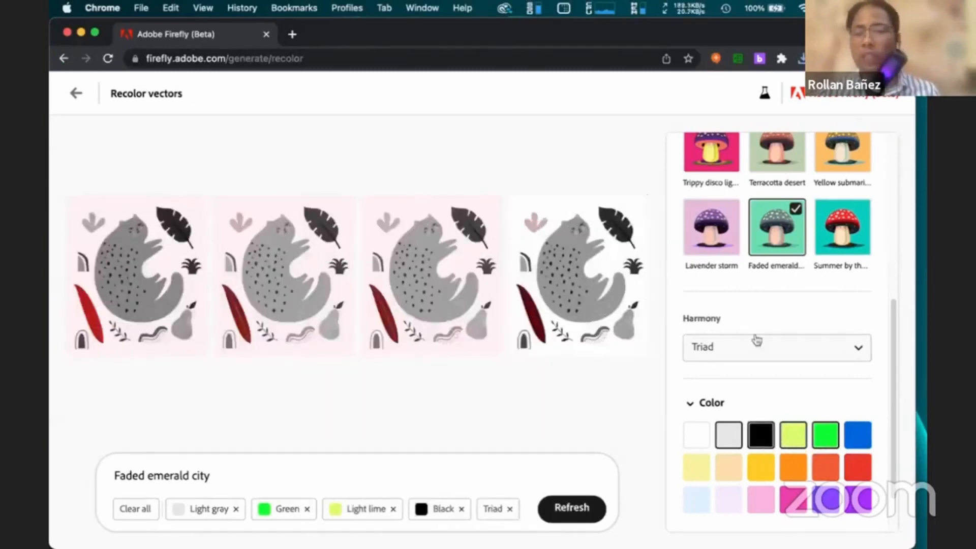
{"action": "left_click", "coordinate": [767, 359]}
{"action": "left_click", "coordinate": [751, 385]}
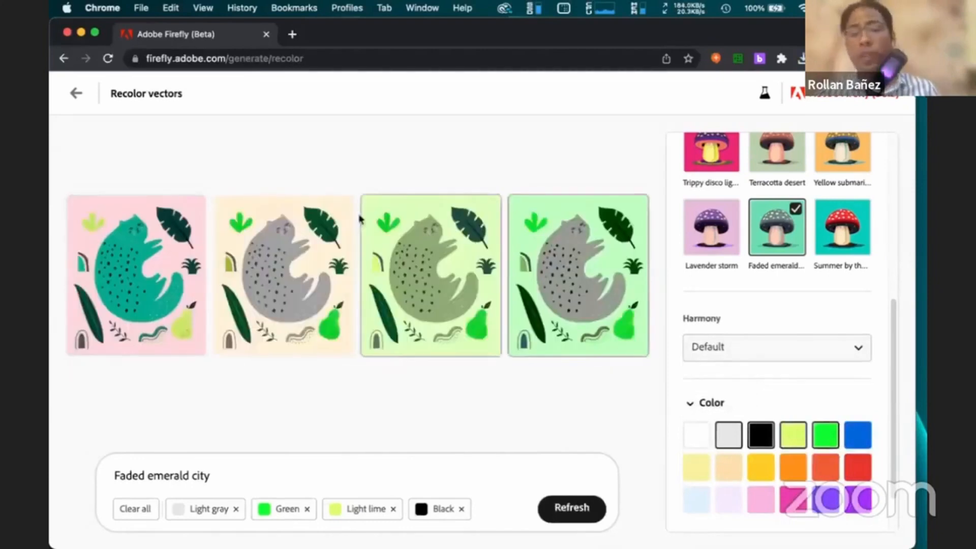
{"action": "mouse_move", "coordinate": [429, 263]}
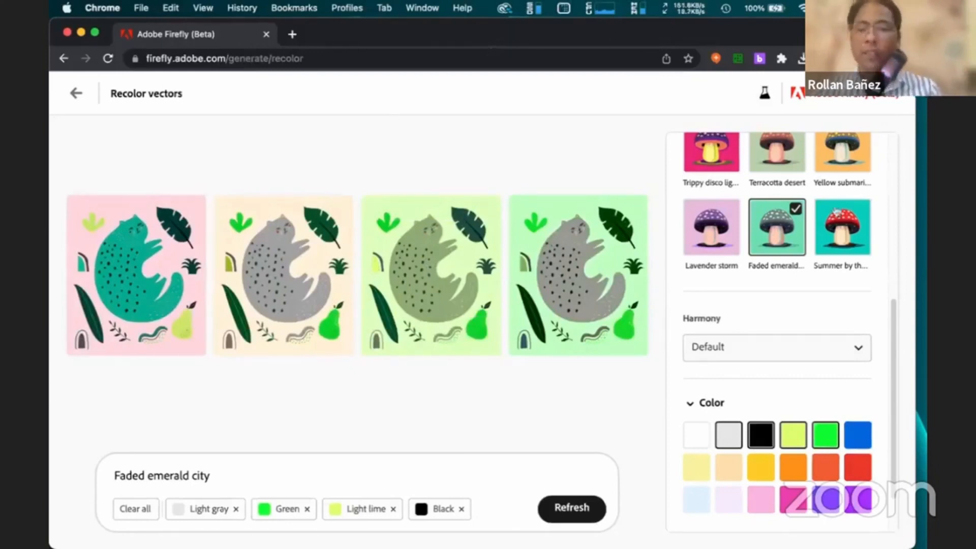
{"action": "scroll", "coordinate": [835, 243], "scroll_direction": "up", "scroll_amount": 6}
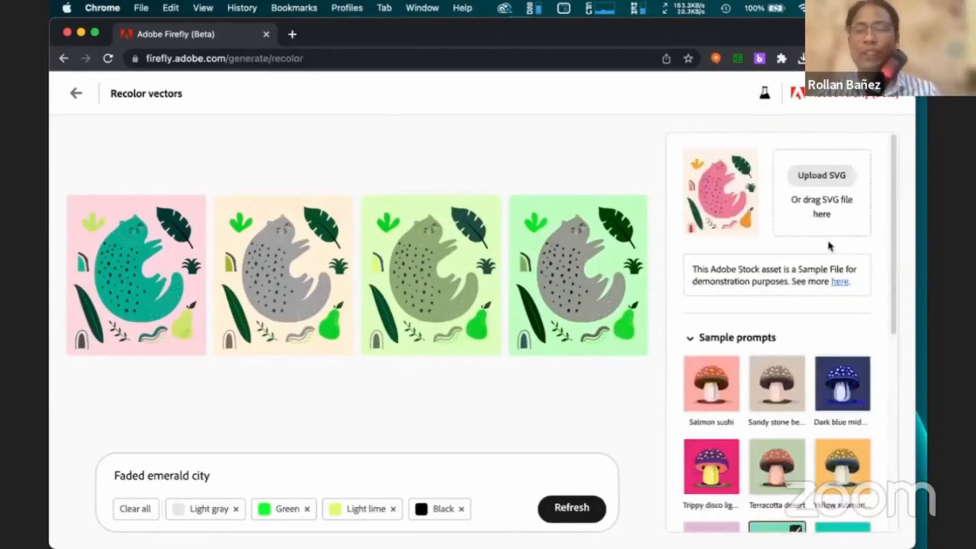